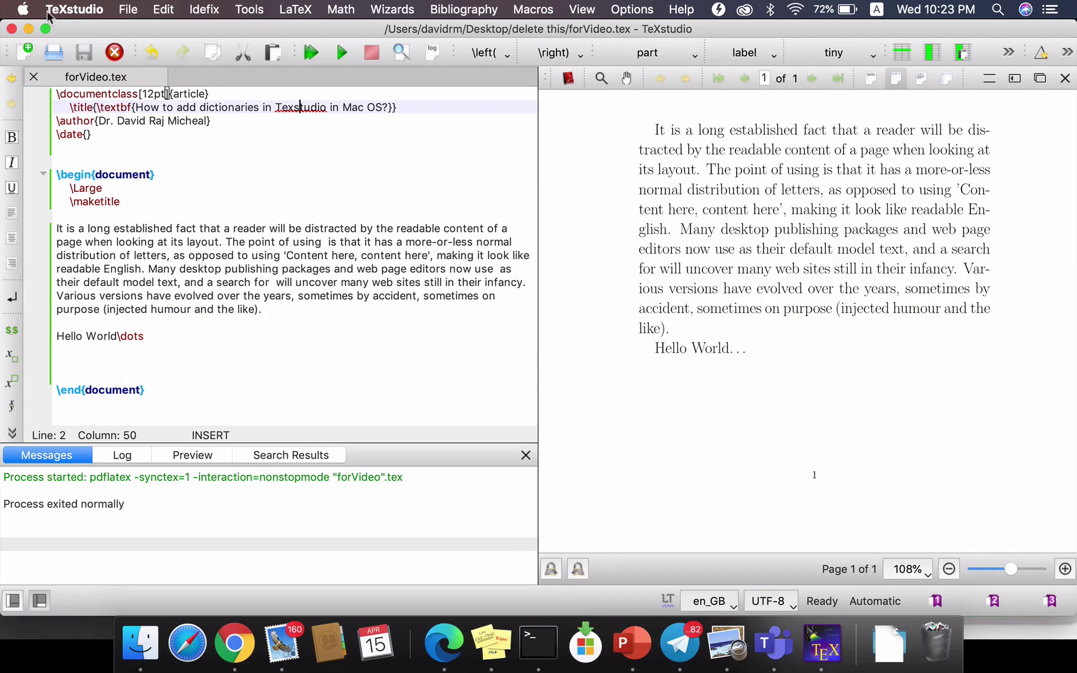
Open Preferences at Language Checking and keep en_GB as the default spell-check language
left_click(81, 19)
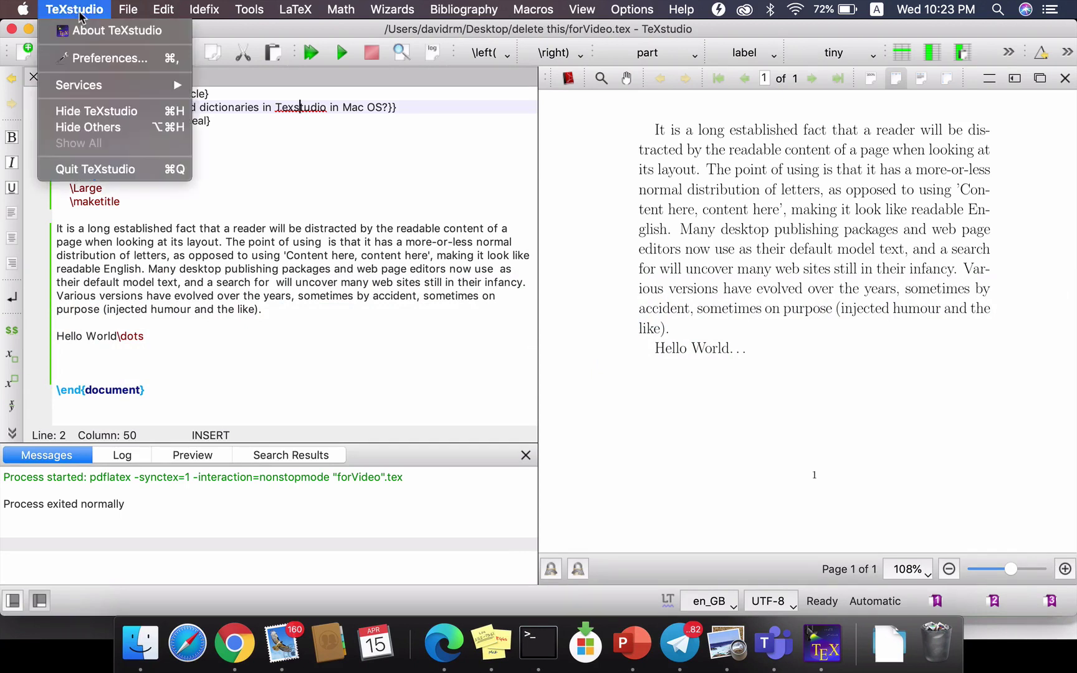
left_click(94, 59)
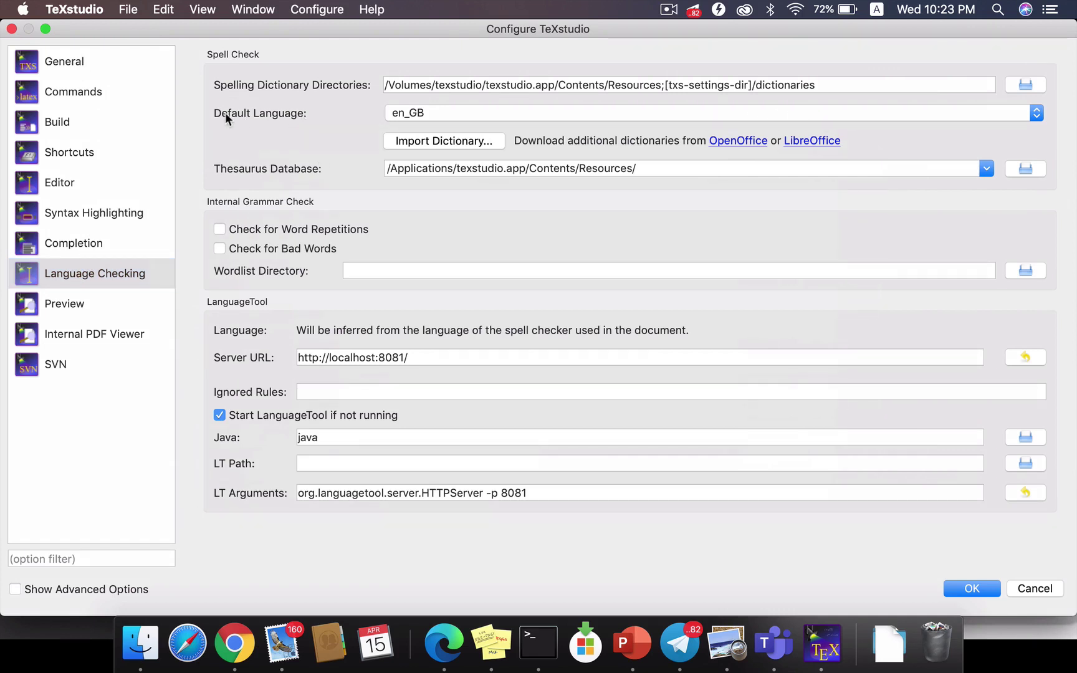
left_click(486, 113)
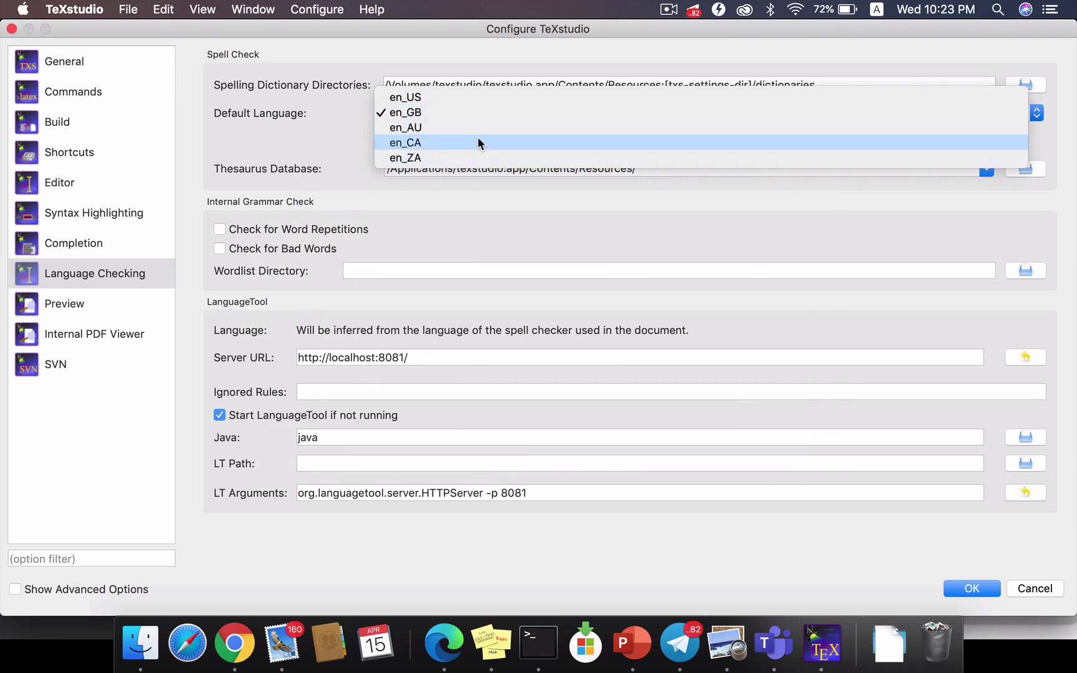
left_click(350, 120)
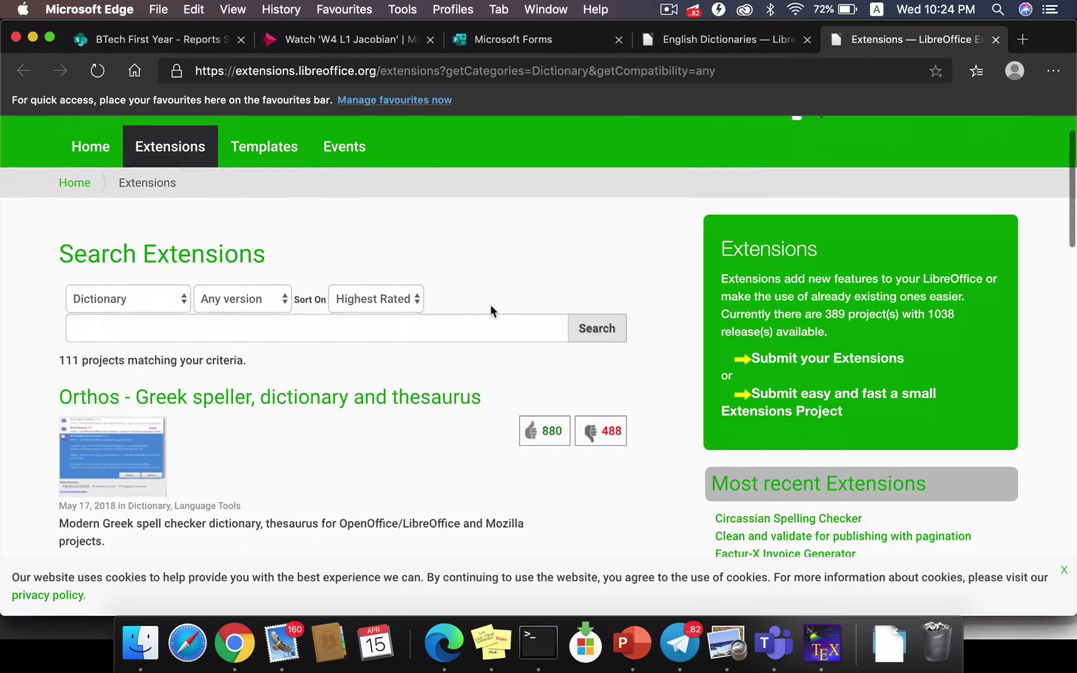
scroll(491, 310, "up", 4)
scroll(490, 310, "up", 1)
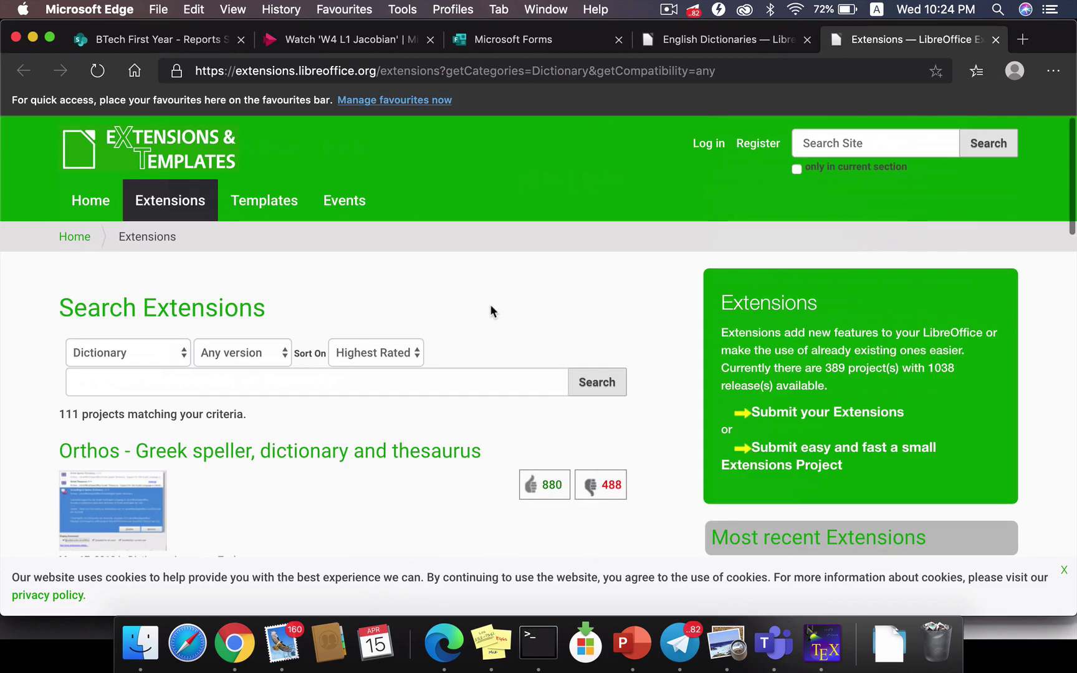
Review the English Dictionaries page's language list, including en_GB, and its dict-en-20200401.oxt release
left_click(739, 47)
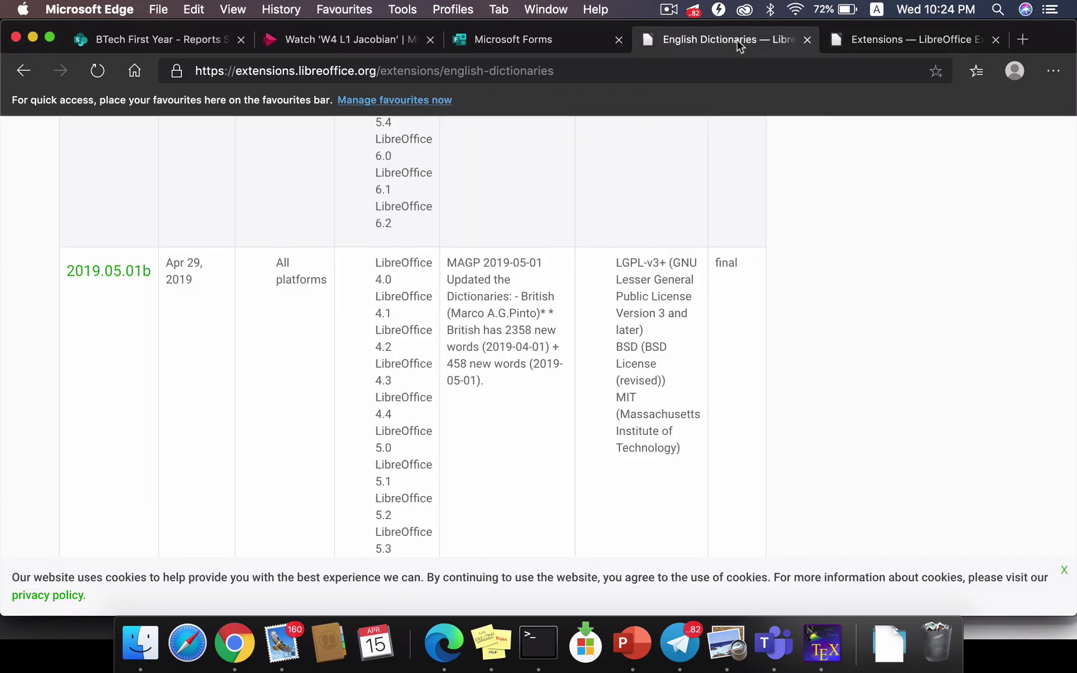
scroll(505, 361, "down", 5)
scroll(505, 360, "down", 10)
scroll(505, 360, "up", 10)
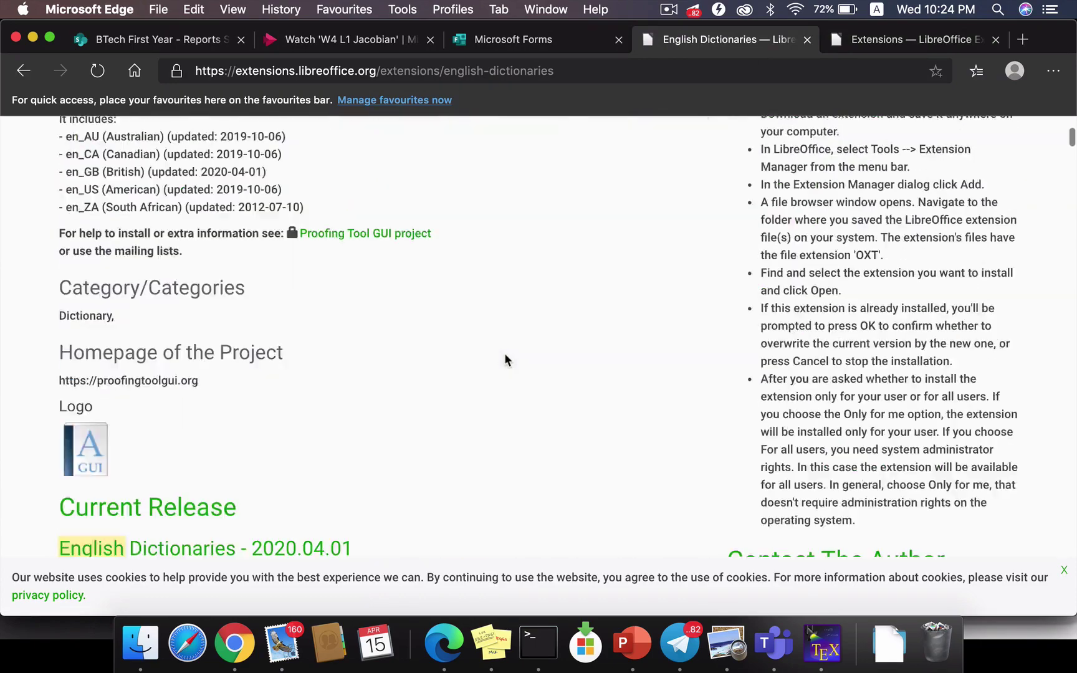
scroll(505, 361, "up", 5)
scroll(505, 361, "down", 1)
scroll(506, 360, "down", 2)
scroll(505, 359, "down", 1)
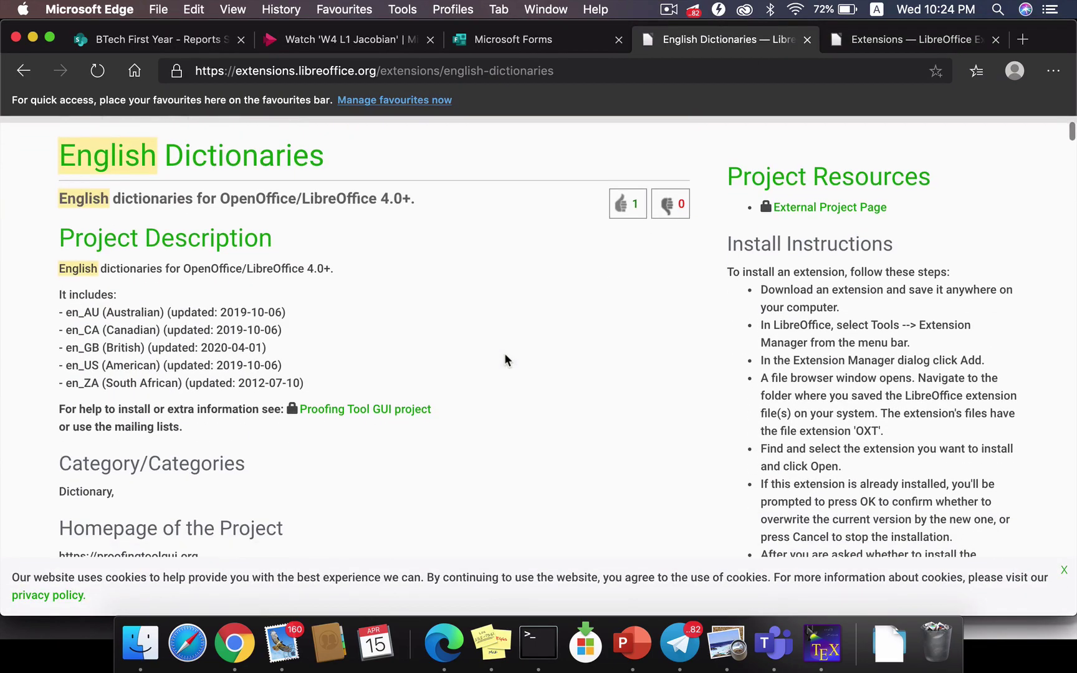
scroll(301, 344, "down", 1)
scroll(301, 344, "down", 1)
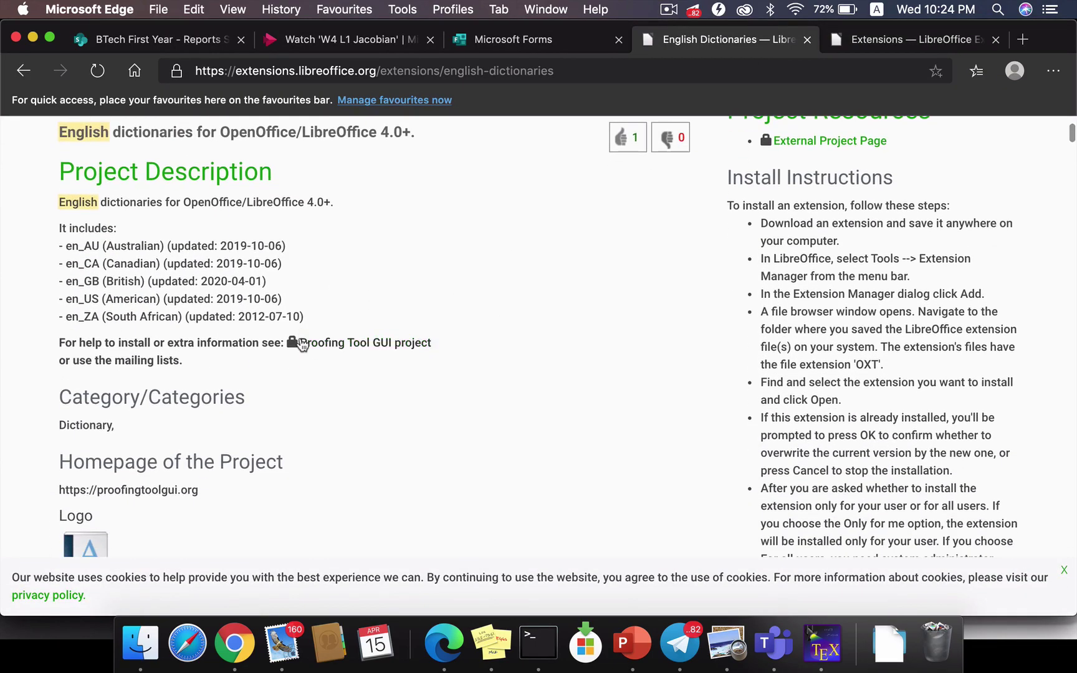
mouse_move(59, 246)
left_mouse_down()
mouse_move(143, 247)
mouse_move(309, 305)
mouse_move(313, 316)
left_mouse_up()
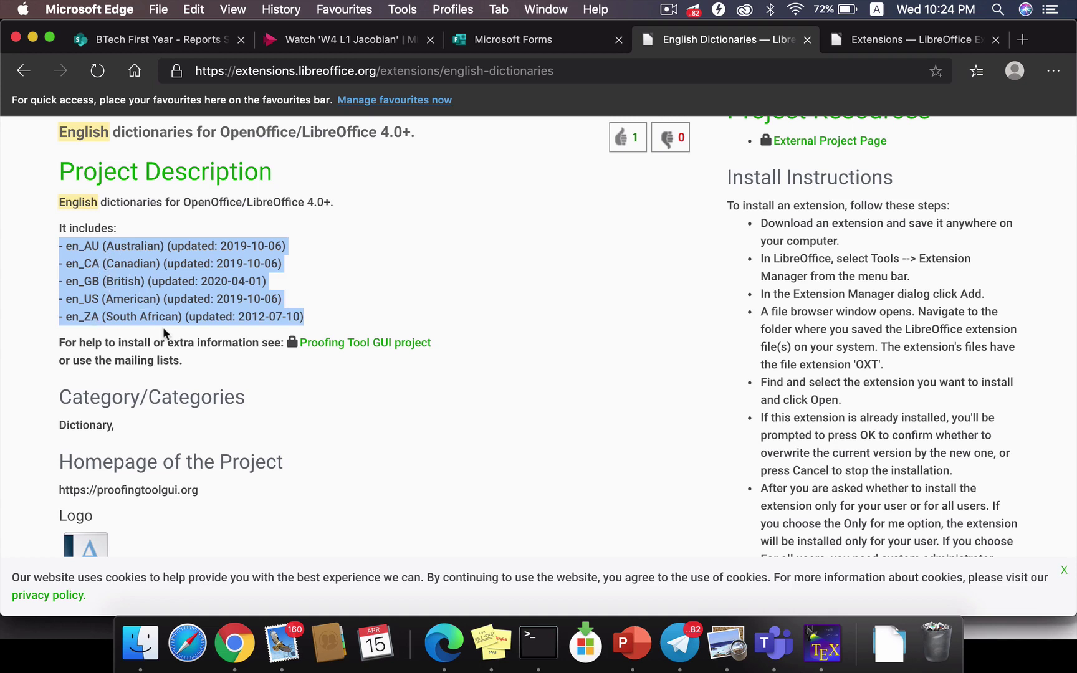
scroll(276, 447, "down", 1)
scroll(275, 447, "down", 4)
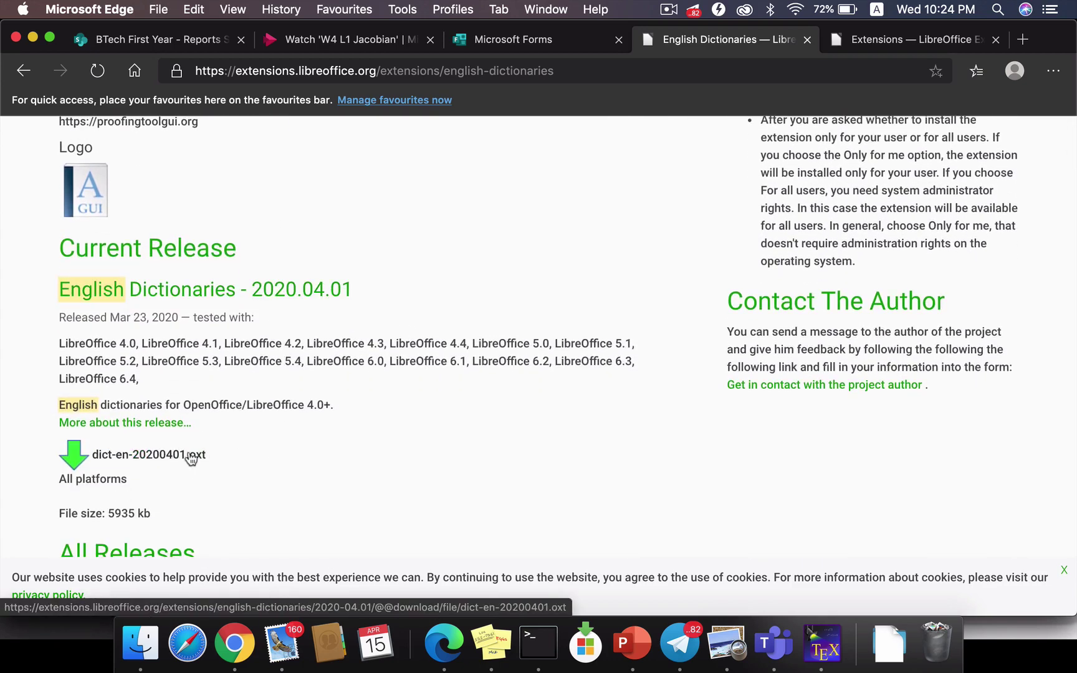
key("super+Tab")
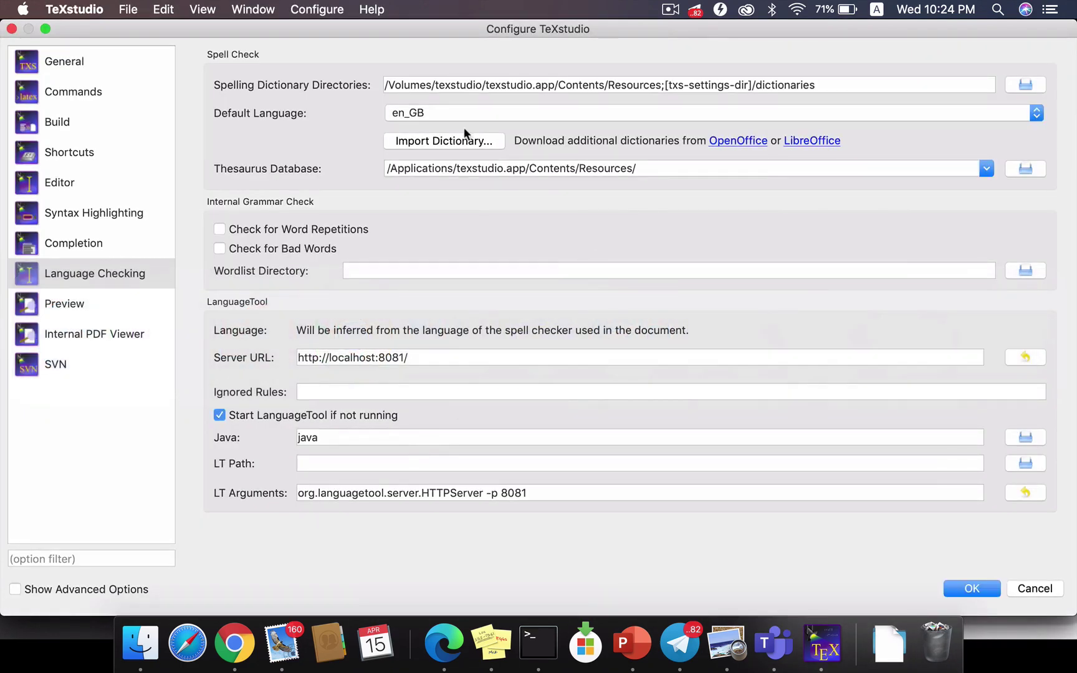
Recheck the en_GB default, then start a dictionary import from the Downloads folder
left_click(506, 110)
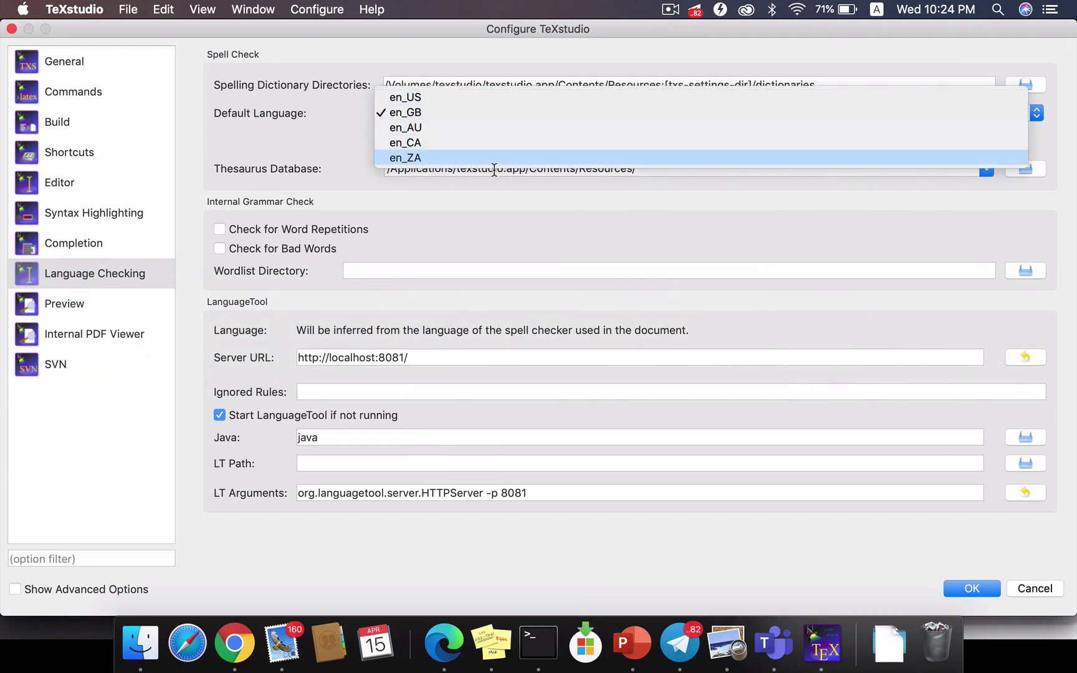
left_click(329, 129)
left_click(434, 141)
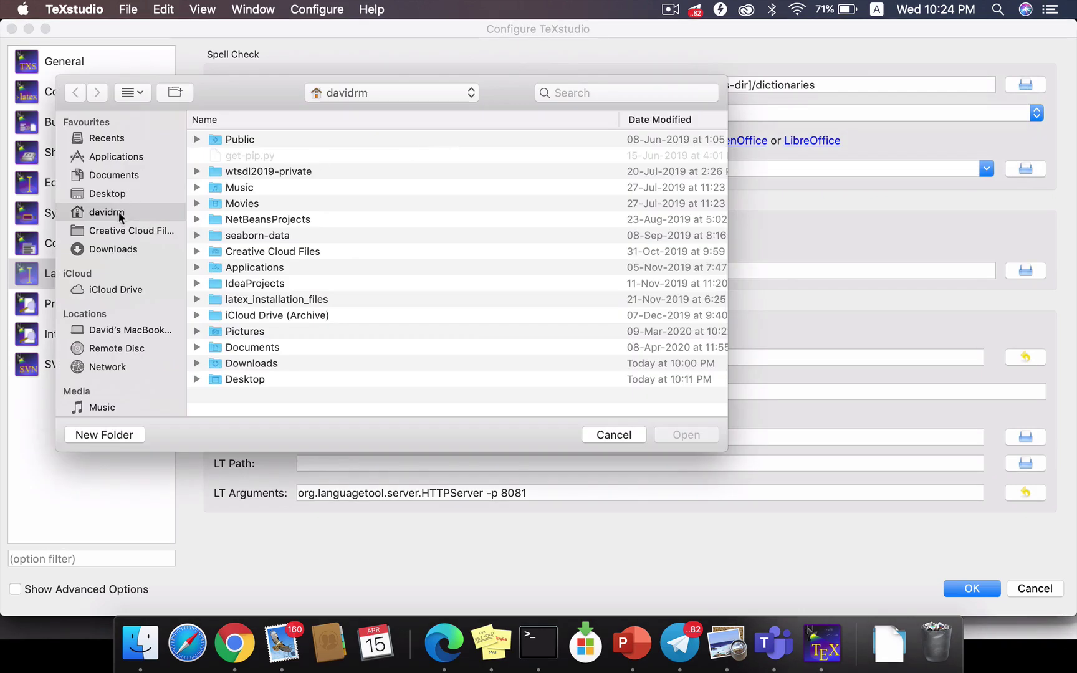
left_click(112, 250)
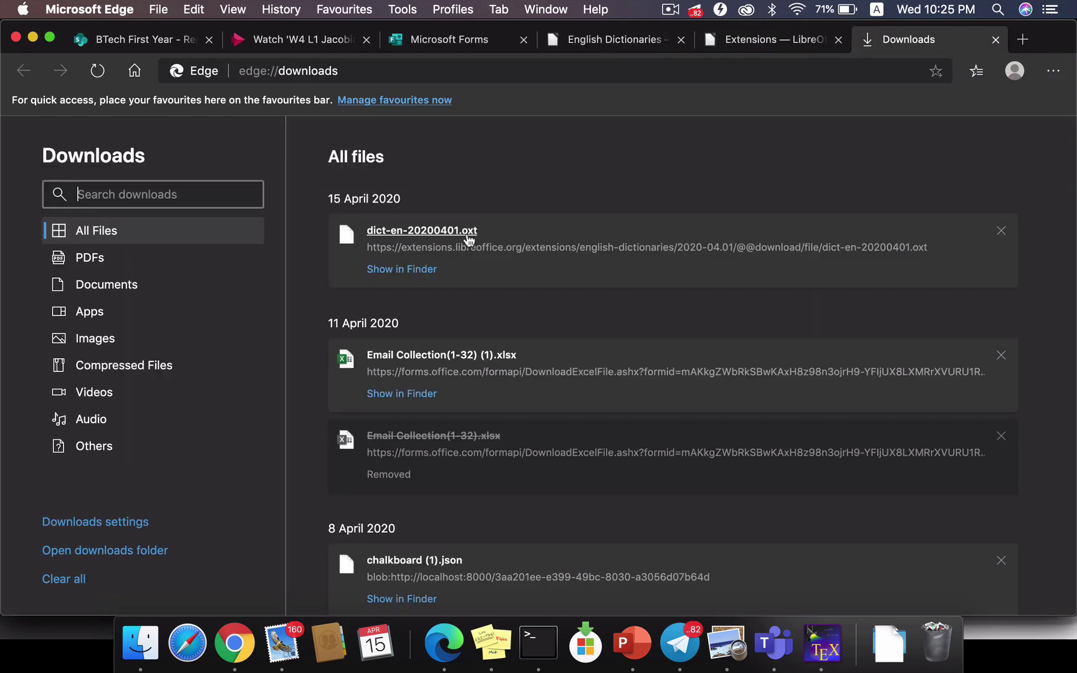
Reveal dict-en-20200401.oxt in Finder's Downloads folder from Edge's downloads list
left_click(407, 275)
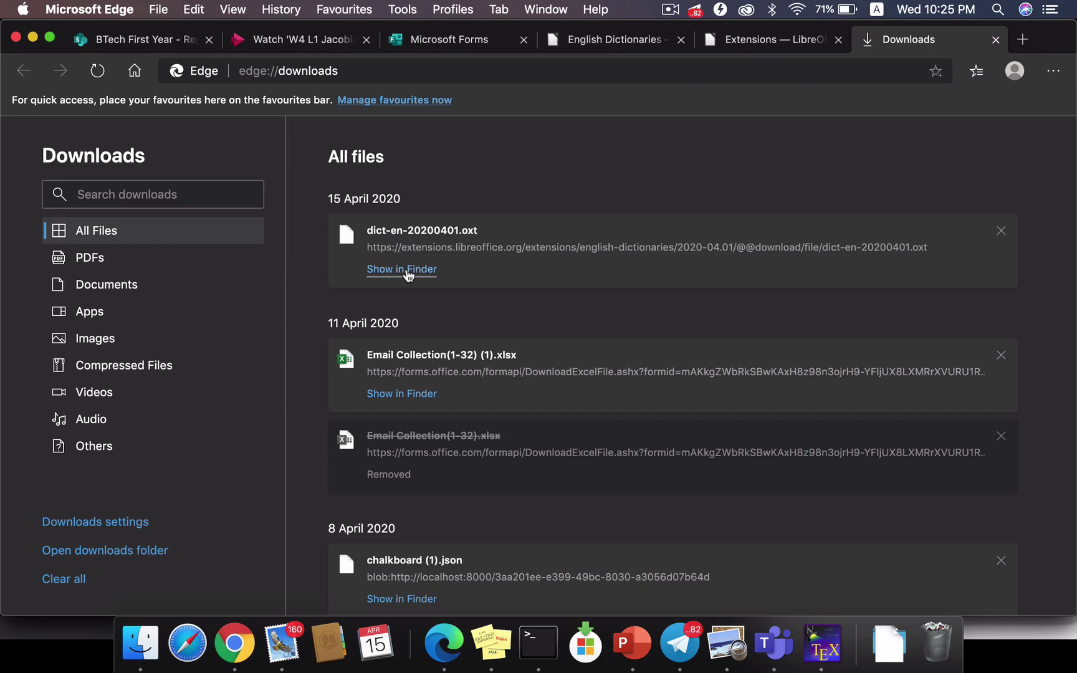
left_click(408, 276)
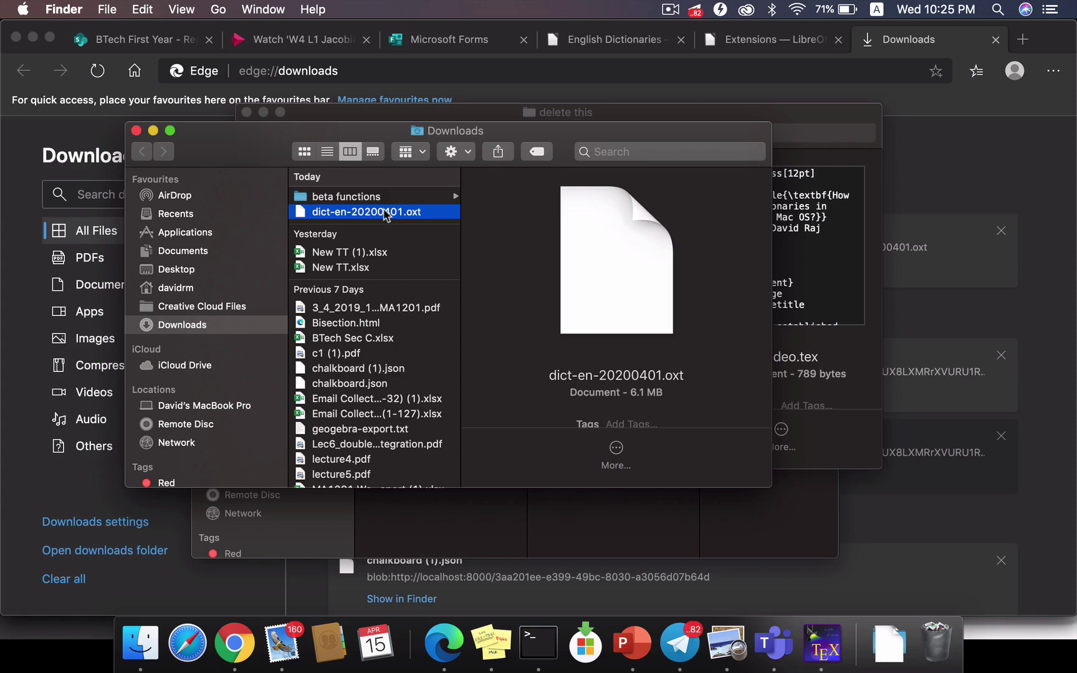
key("cmd+Tab")
key("cmd+Tab")
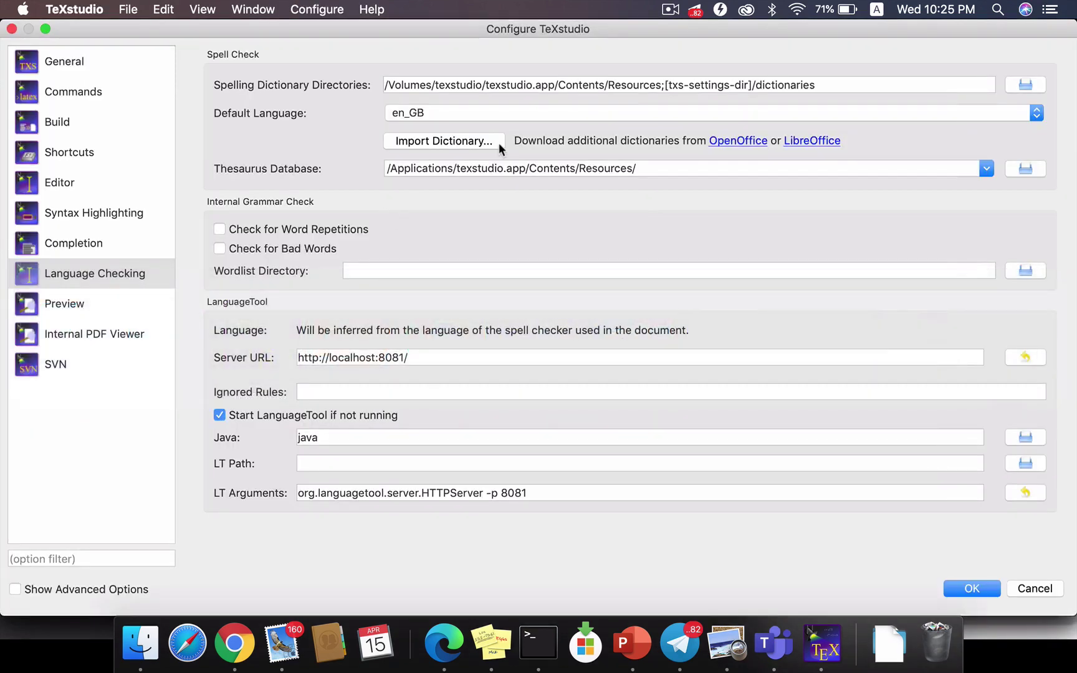
Drag dict-en-20200401.oxt from Downloads into TeXstudio's import dialog and open it
left_click(465, 144)
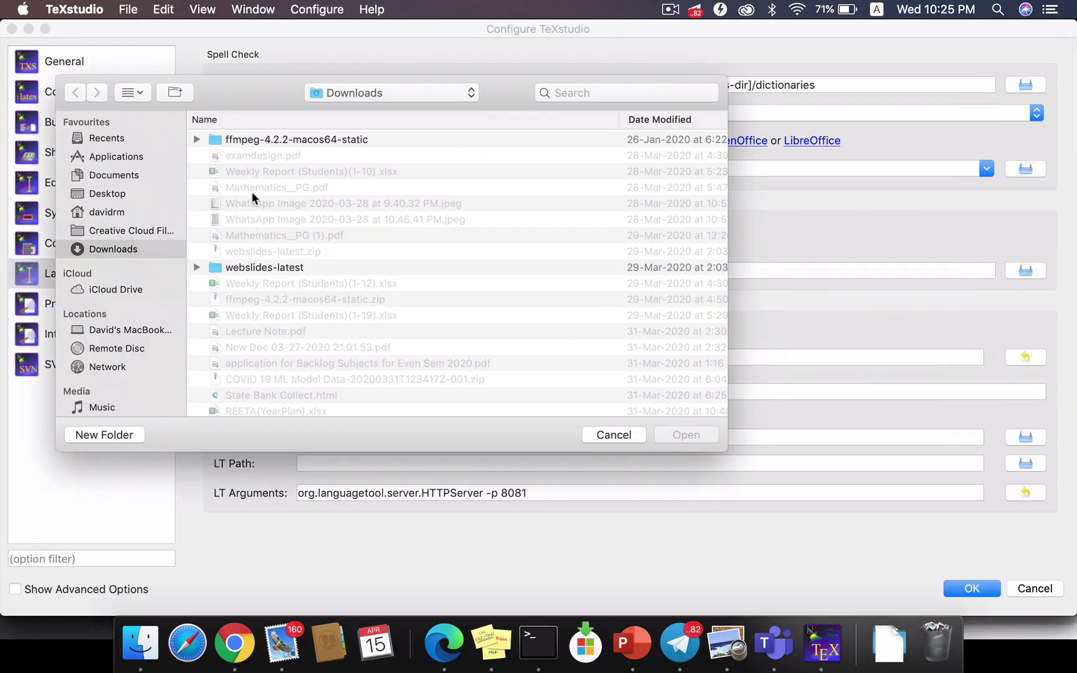
key("super+Tab")
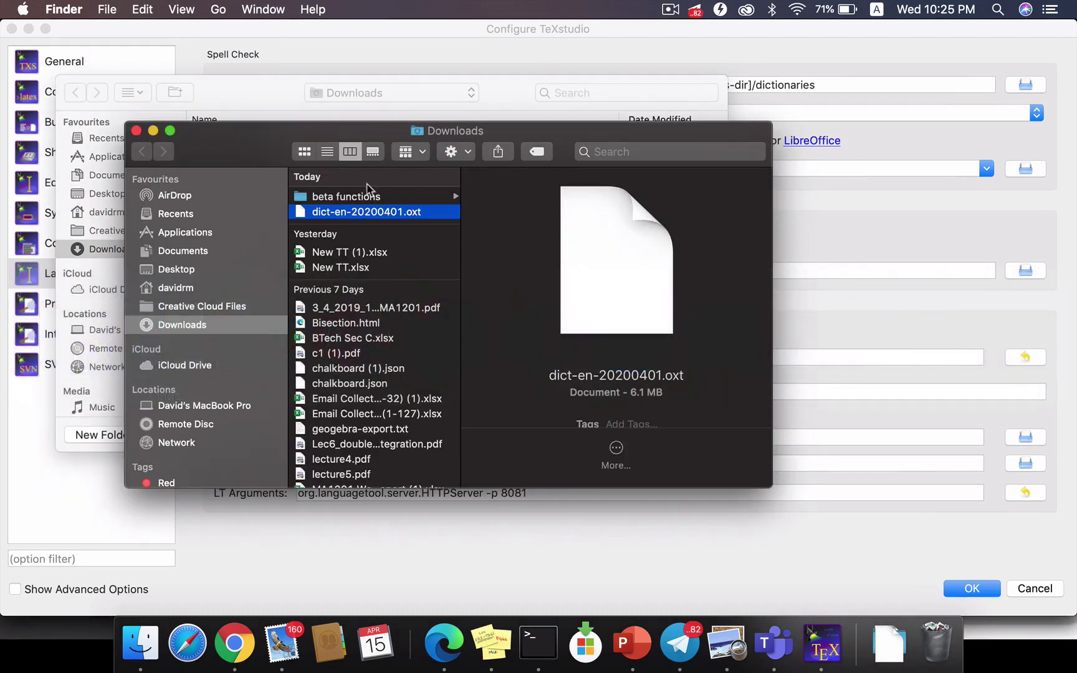
left_click_drag(371, 130, 415, 382)
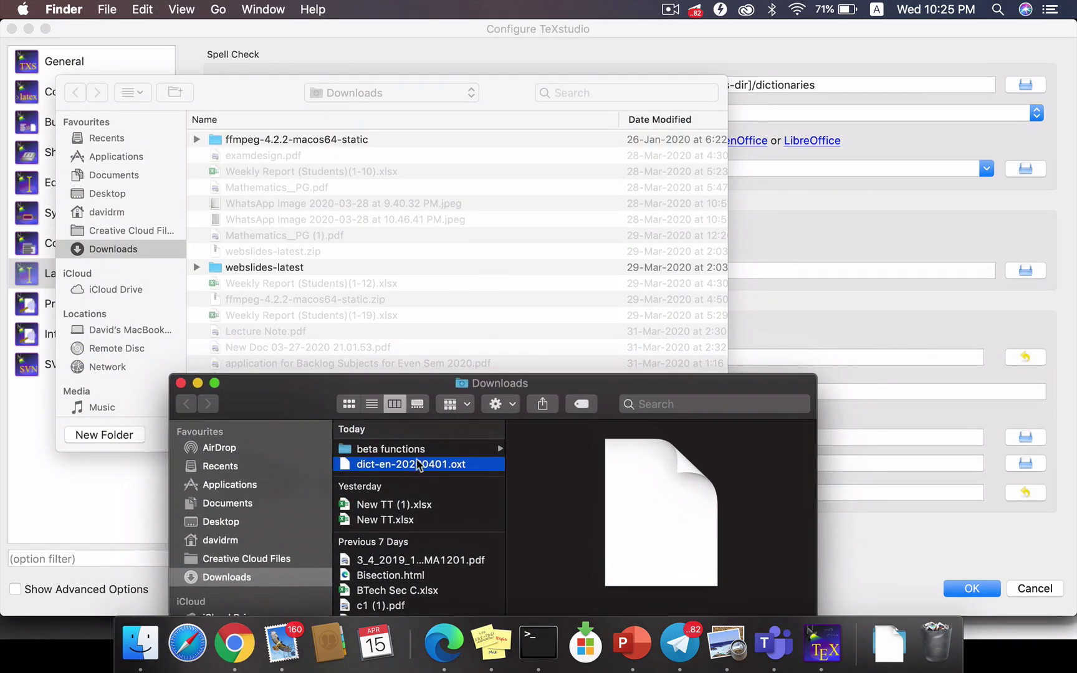
left_click_drag(419, 465, 381, 266)
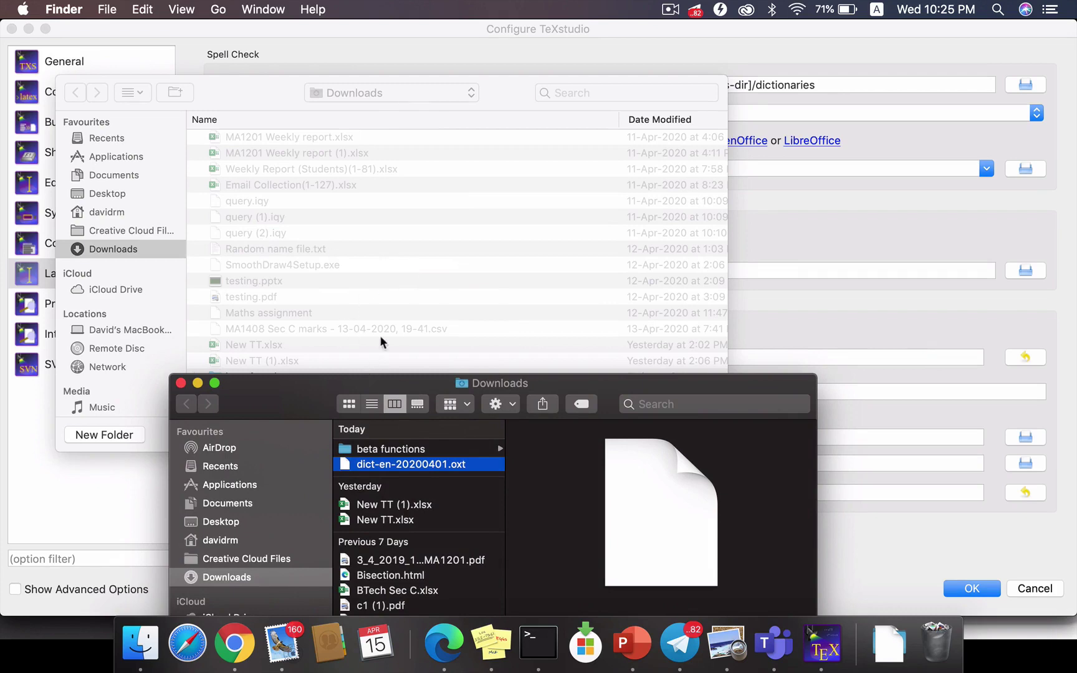
left_click(391, 314)
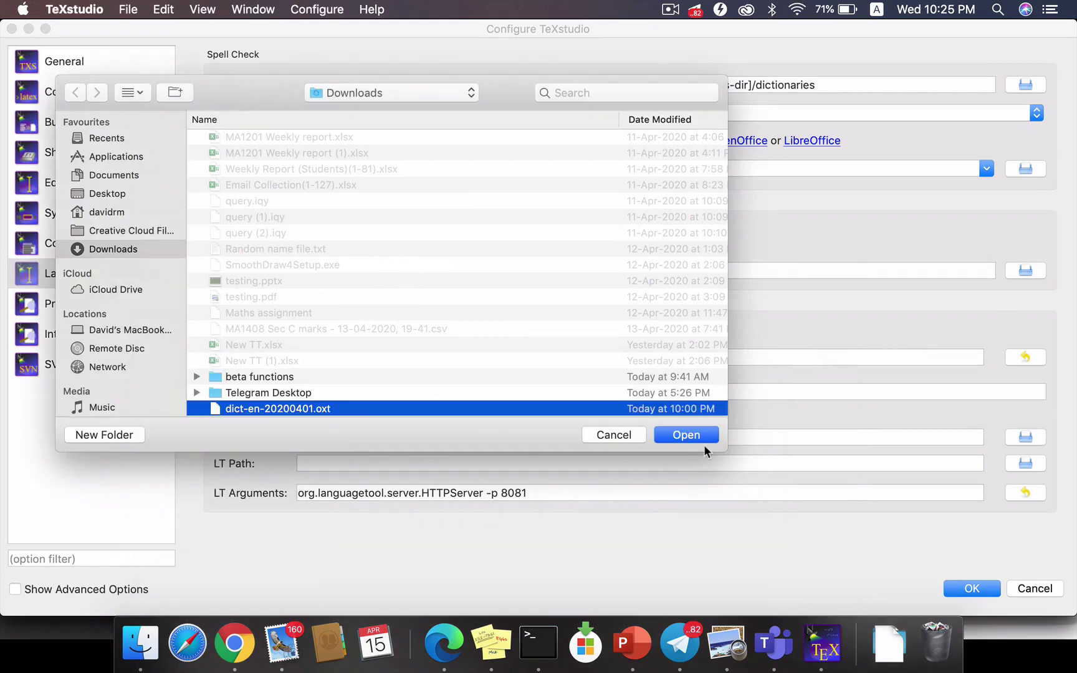
left_click(683, 436)
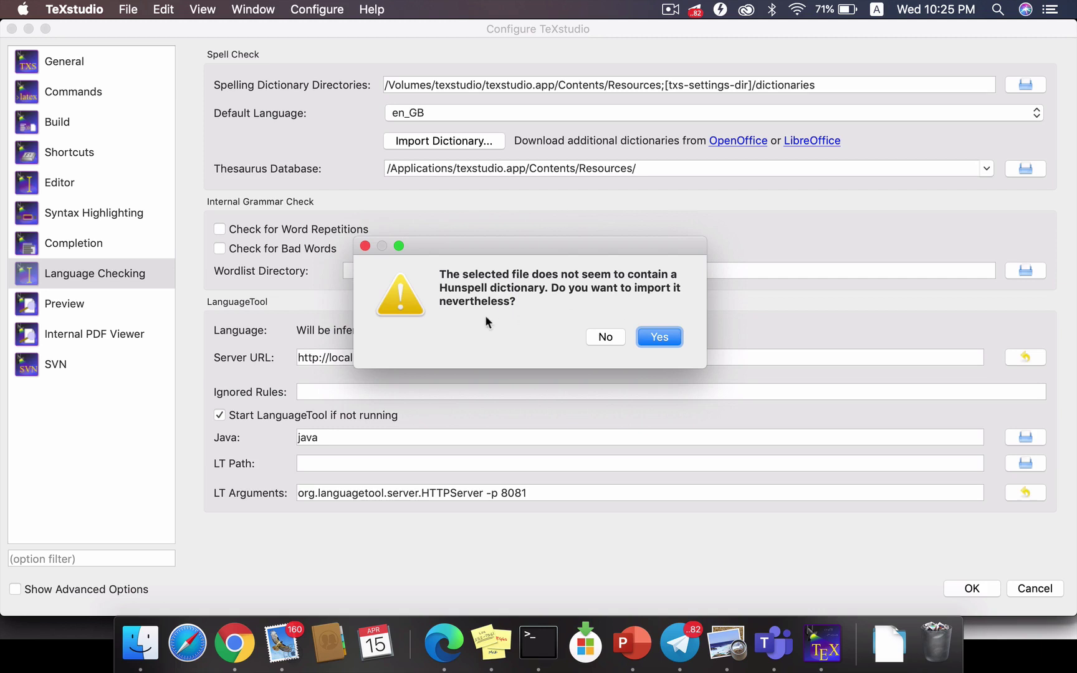
Import the dictionary despite the Hunspell warning and select en_GB as default language
left_click(655, 338)
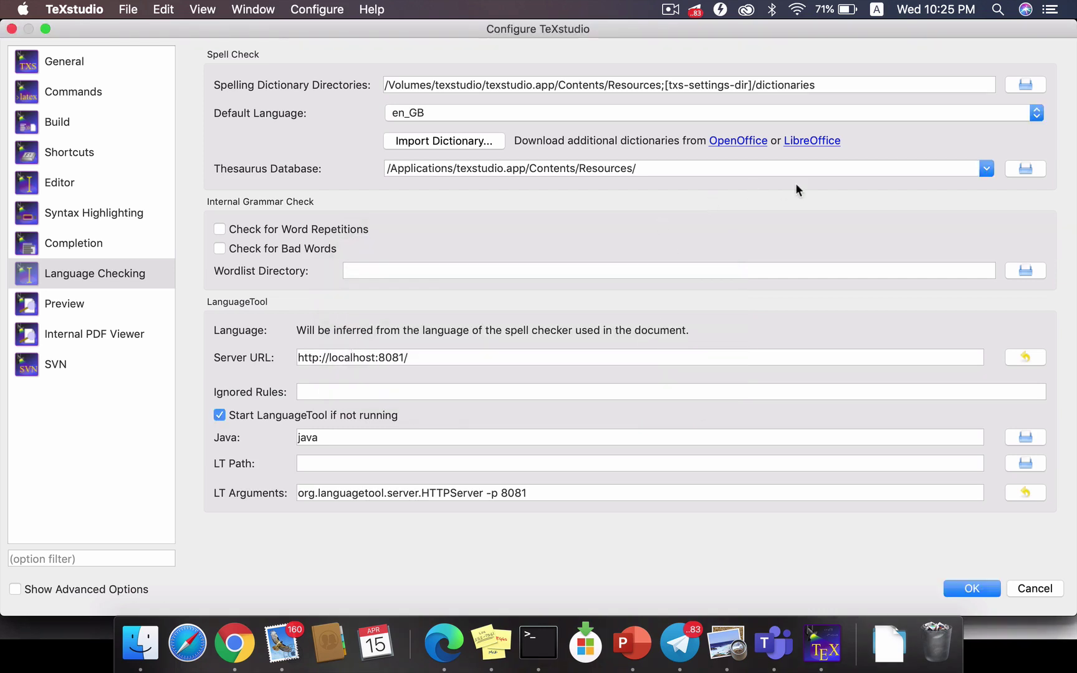
left_click(904, 113)
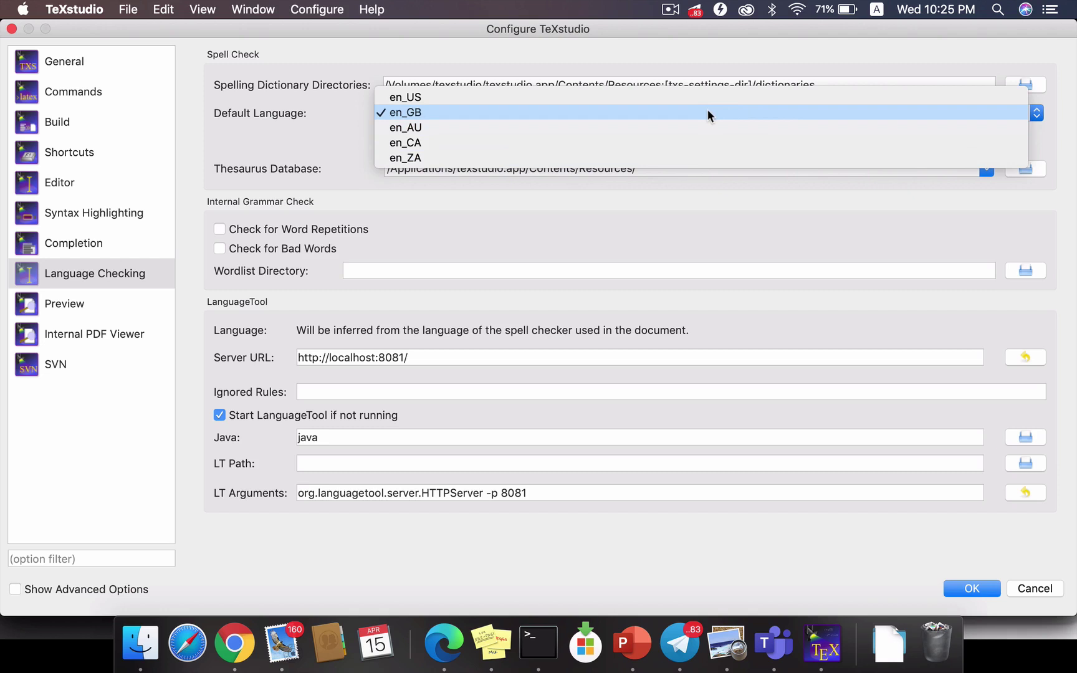
left_click(613, 116)
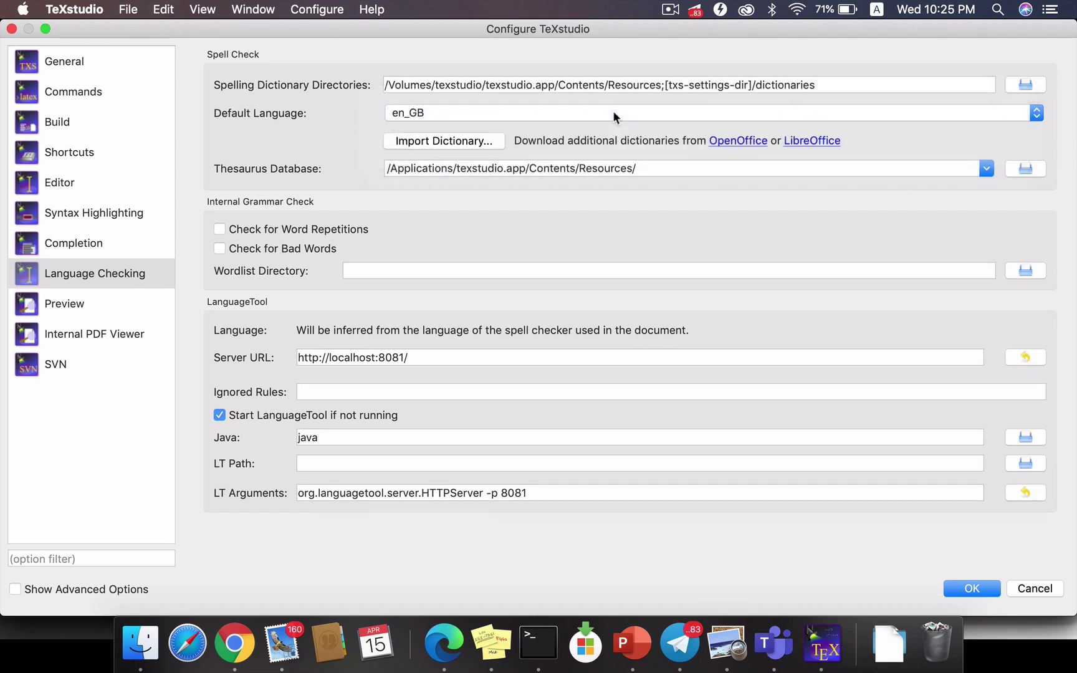
Confirm the settings and insert a blank line above Hello World\dots in forVideo.tex
left_click(961, 592)
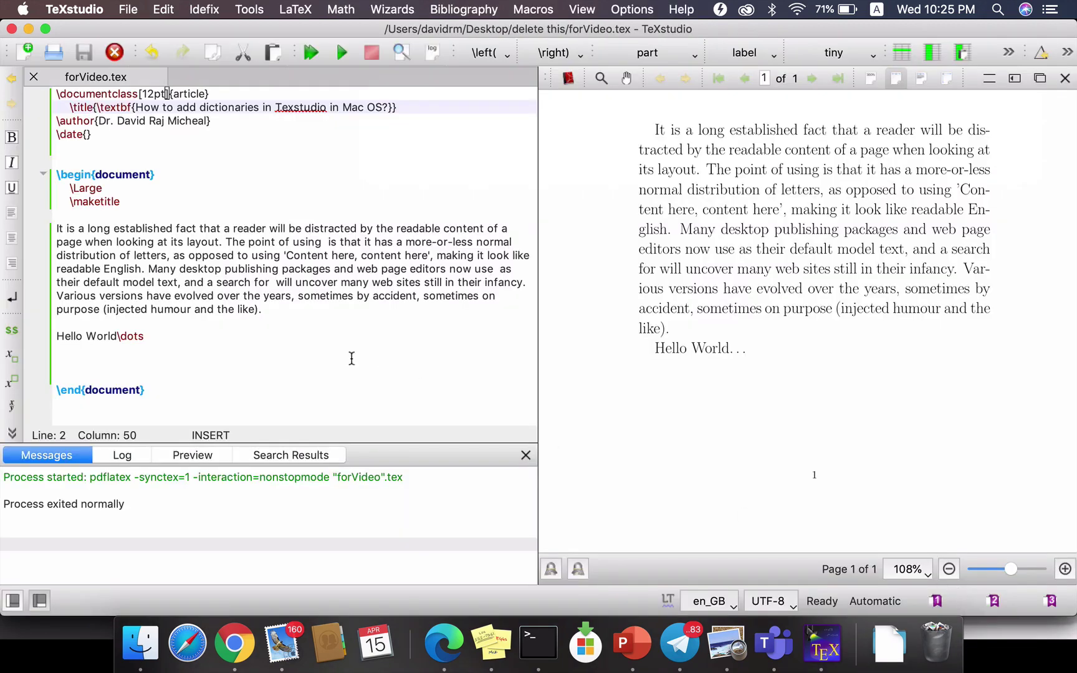
left_click(281, 323)
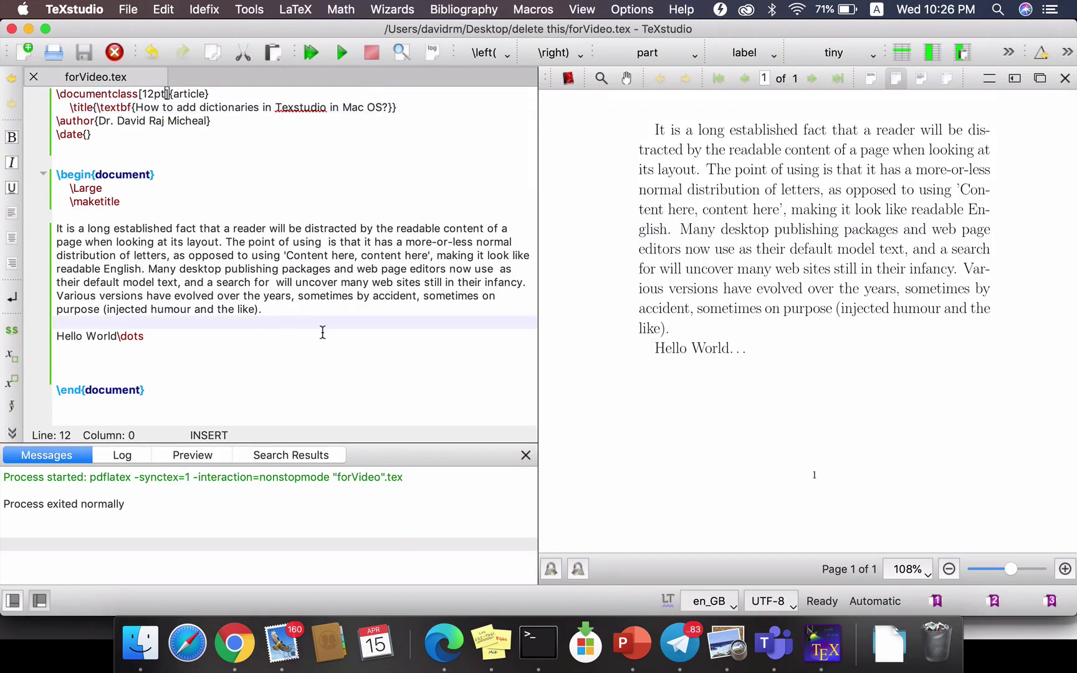
key("Return")
key("Return")
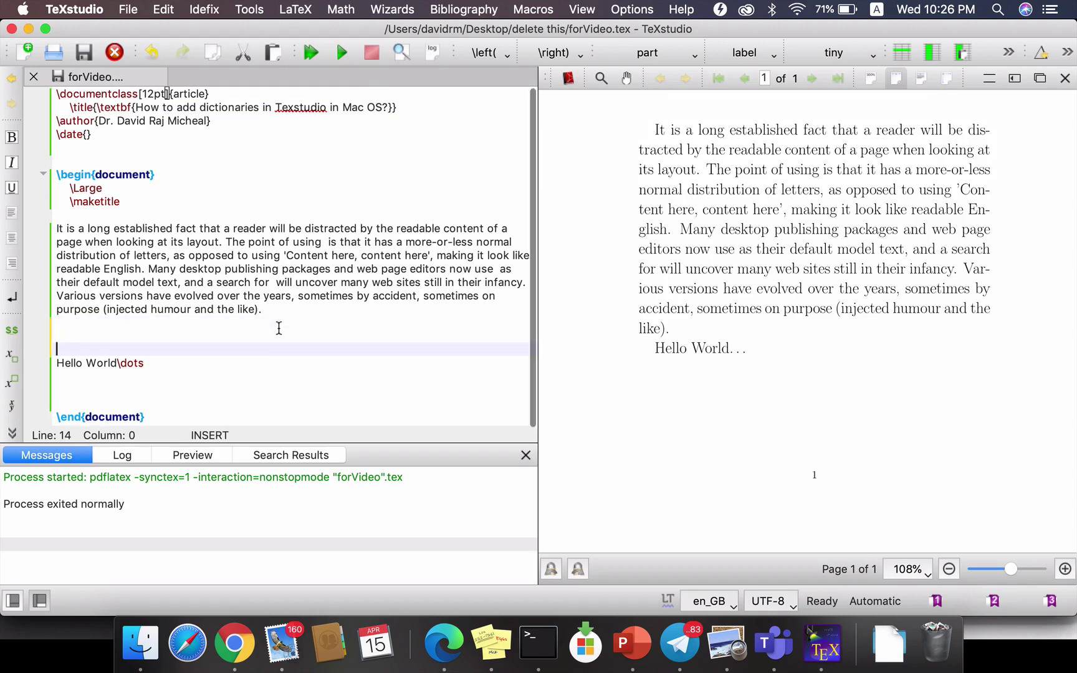
key("Up")
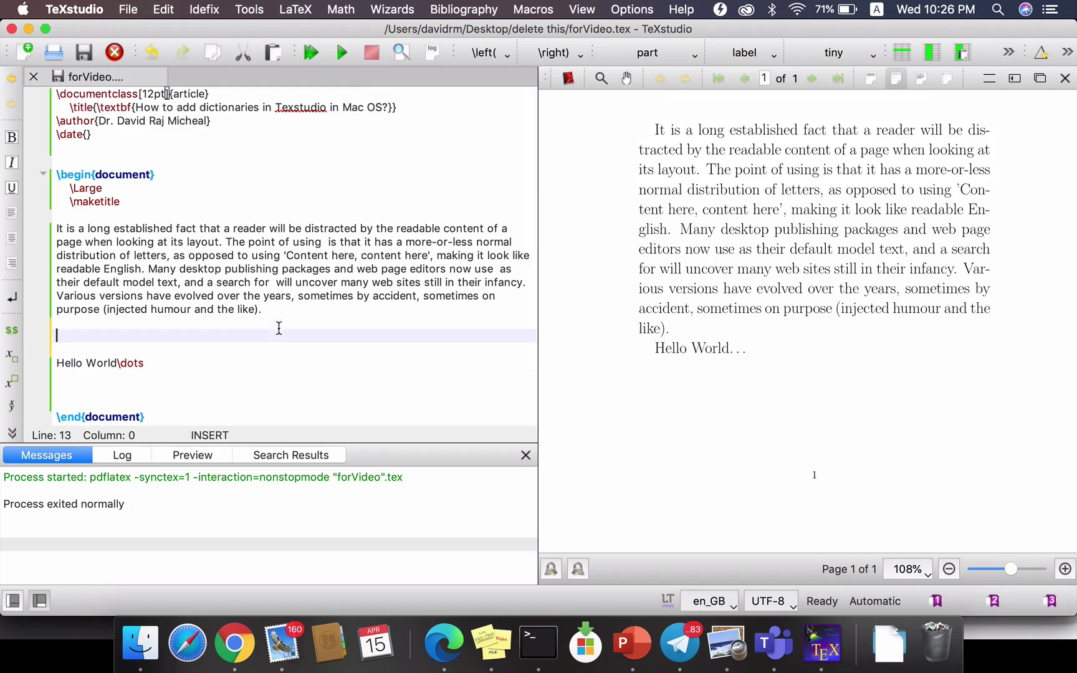
type("He")
type("l")
type("l")
type("o")
type(" World")
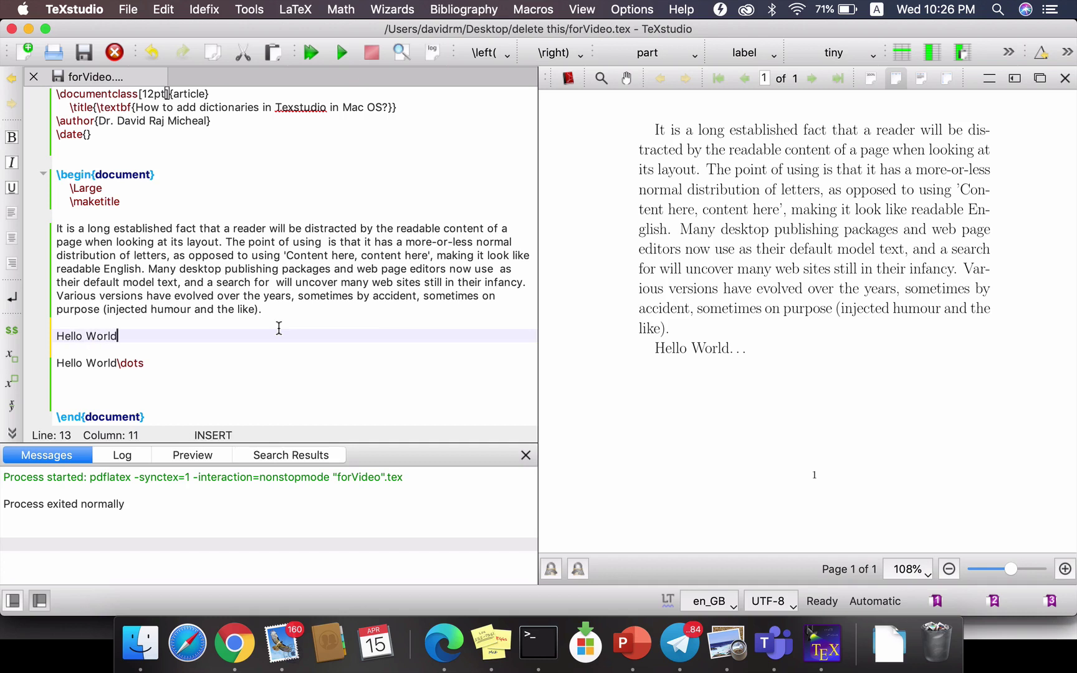
type("....")
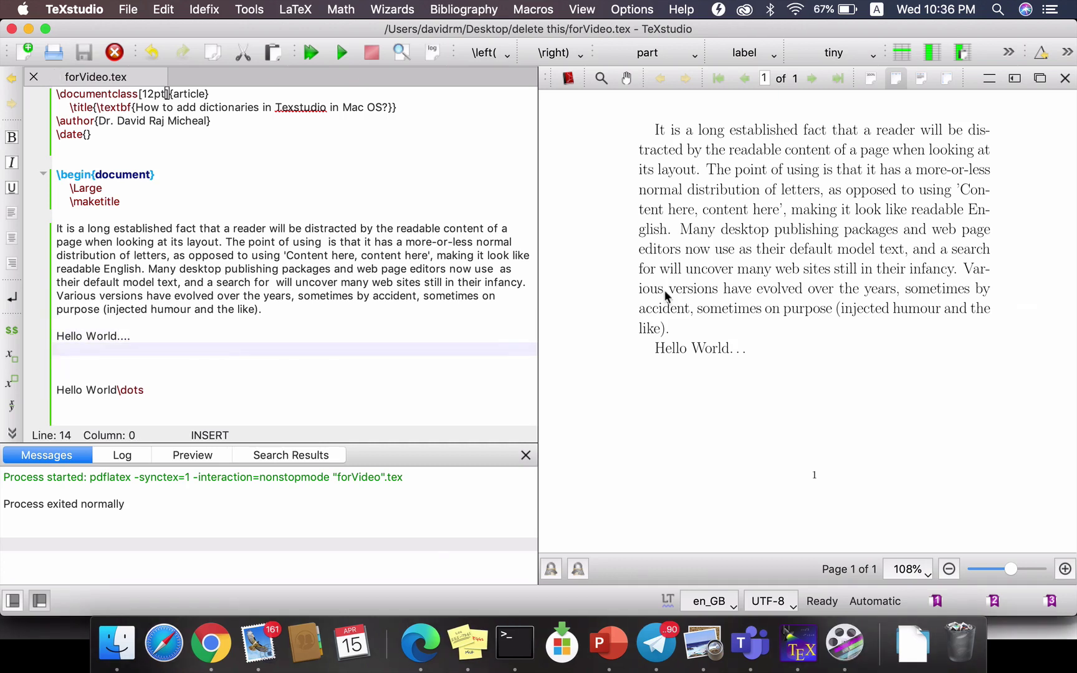